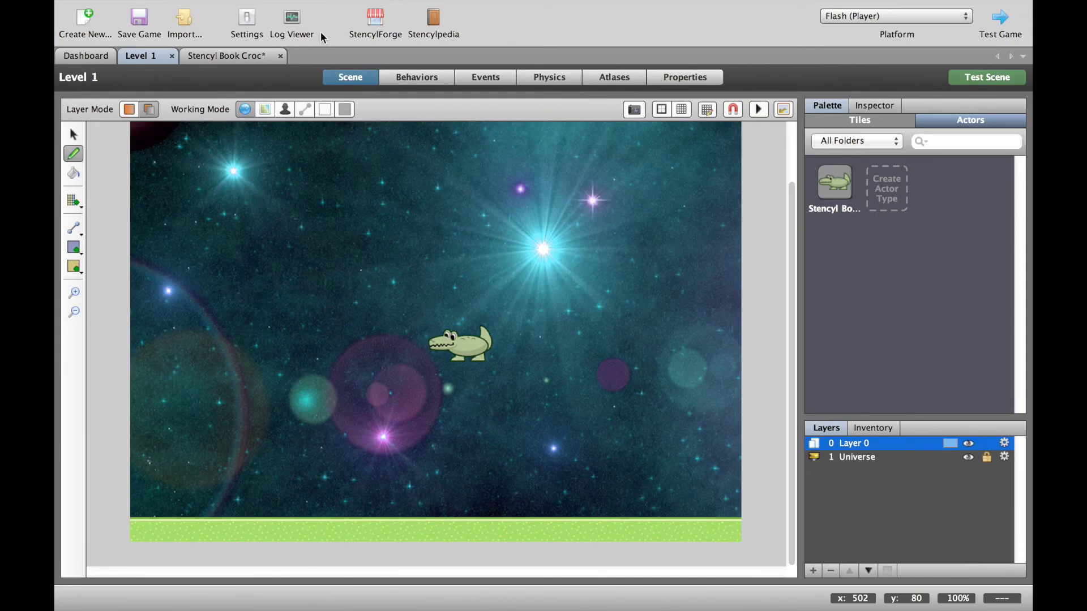
Rename the Stencyl Book Croc actor type to Croc and return to the Dashboard.
left_click(255, 56)
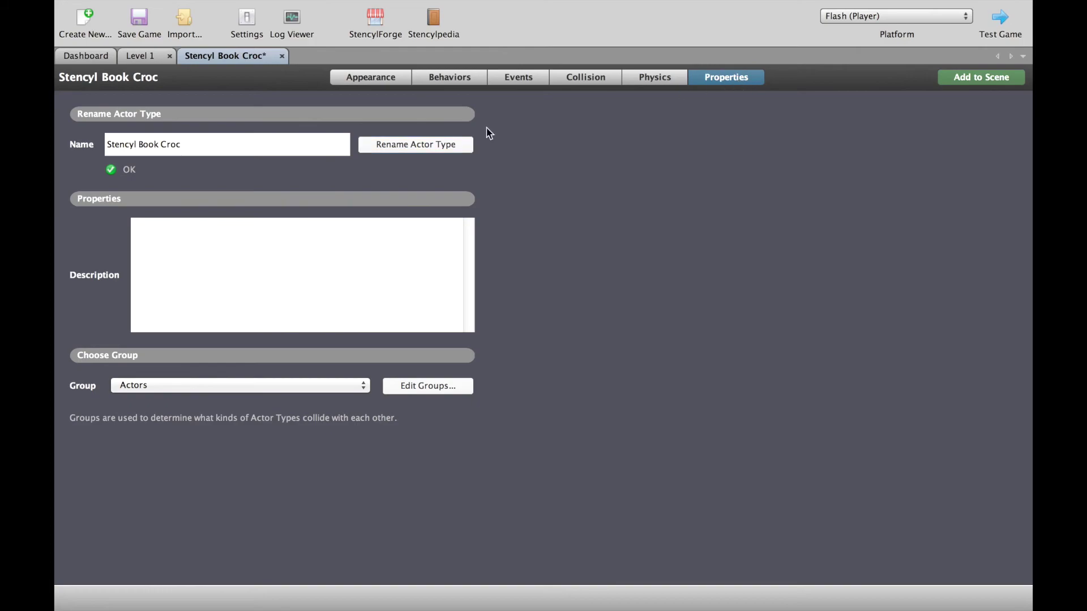
left_click(163, 146)
left_click_drag(163, 146, 106, 146)
key("BackSpace")
left_click(408, 149)
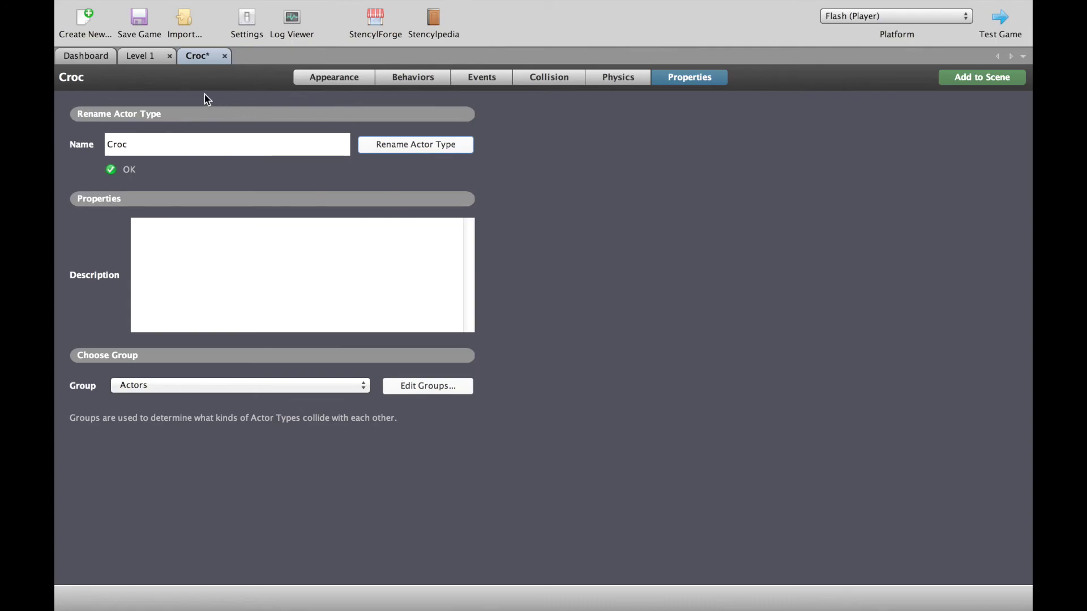
left_click(86, 57)
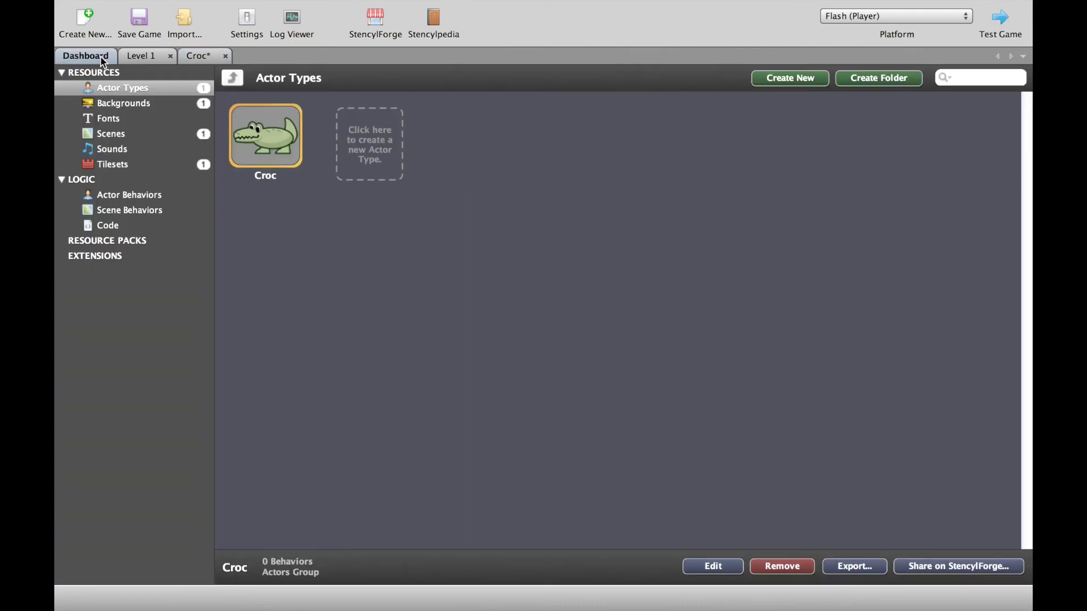
Download the Stencyl Book Pineapple actor from StencylForge into the project.
left_click(369, 25)
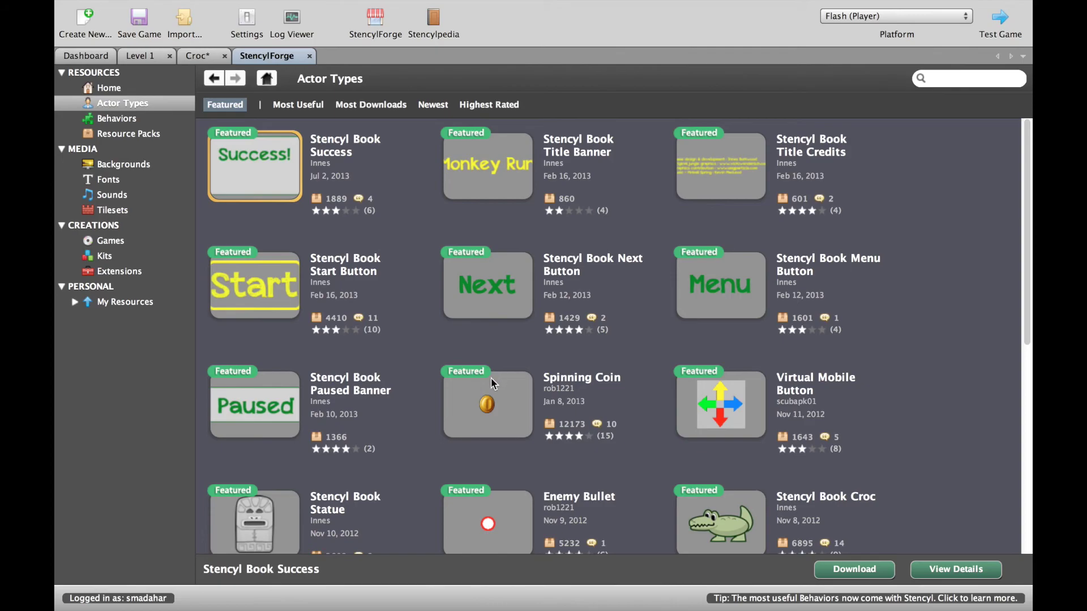
scroll(493, 383, "down", 5)
scroll(493, 383, "down", 1)
left_click(526, 380)
left_click(844, 572)
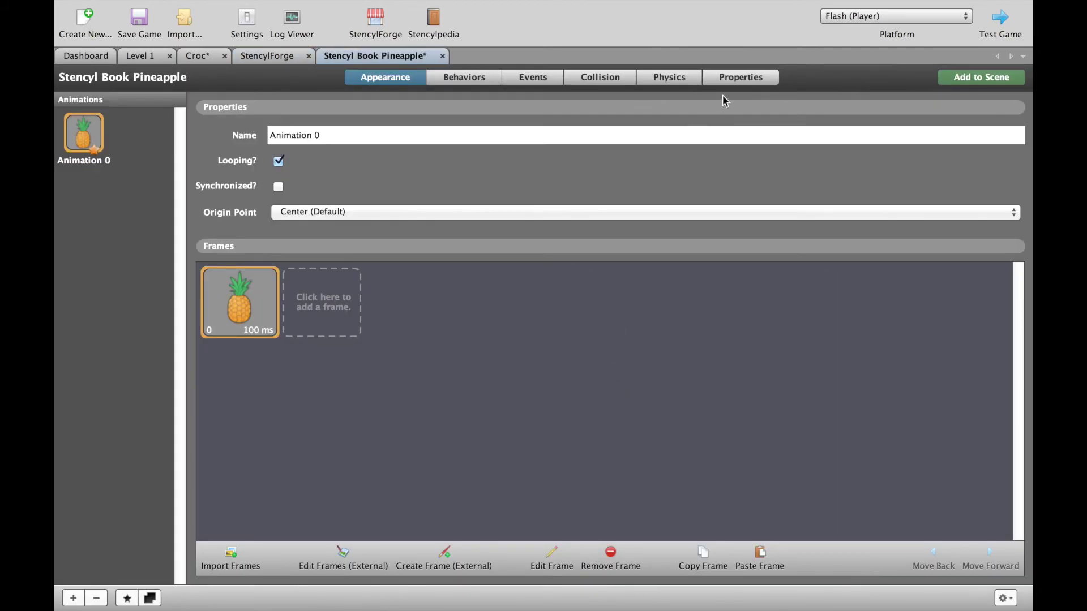
Rename the downloaded Stencyl Book Pineapple actor type to Pineapple.
left_click(736, 79)
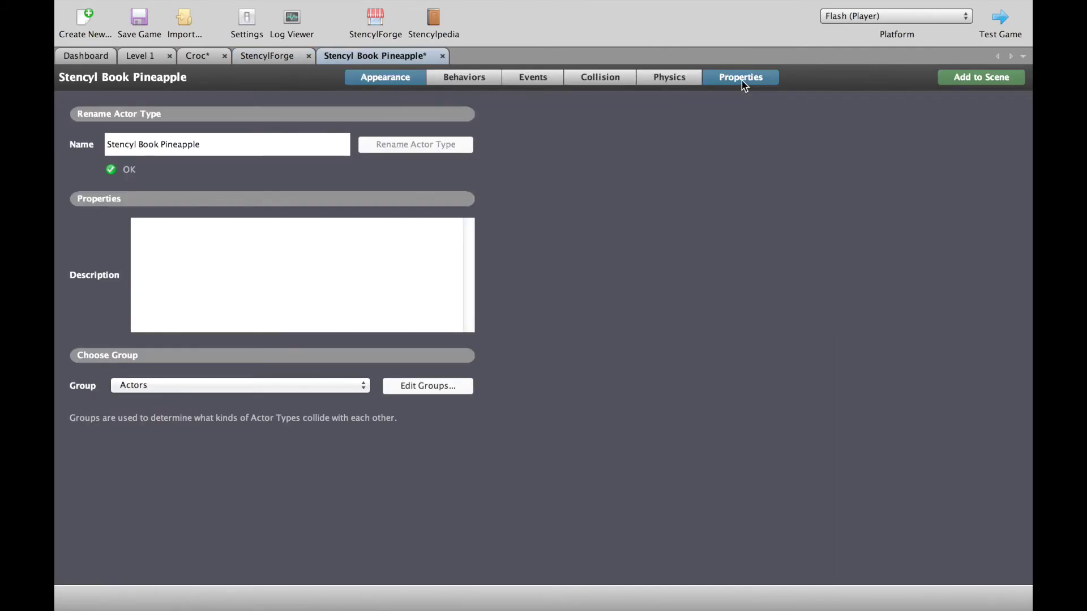
left_click(153, 141)
left_click_drag(160, 144, 105, 145)
key("BackSpace")
left_click(390, 149)
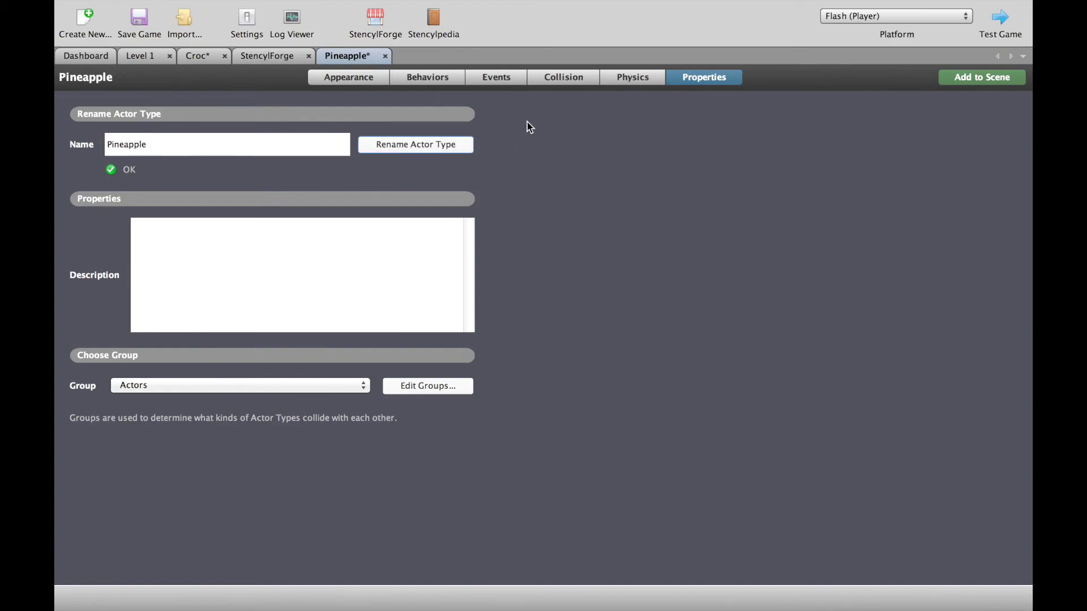
Place a Pineapple in Level 1's lower left just above the grass, then save the game.
left_click(347, 81)
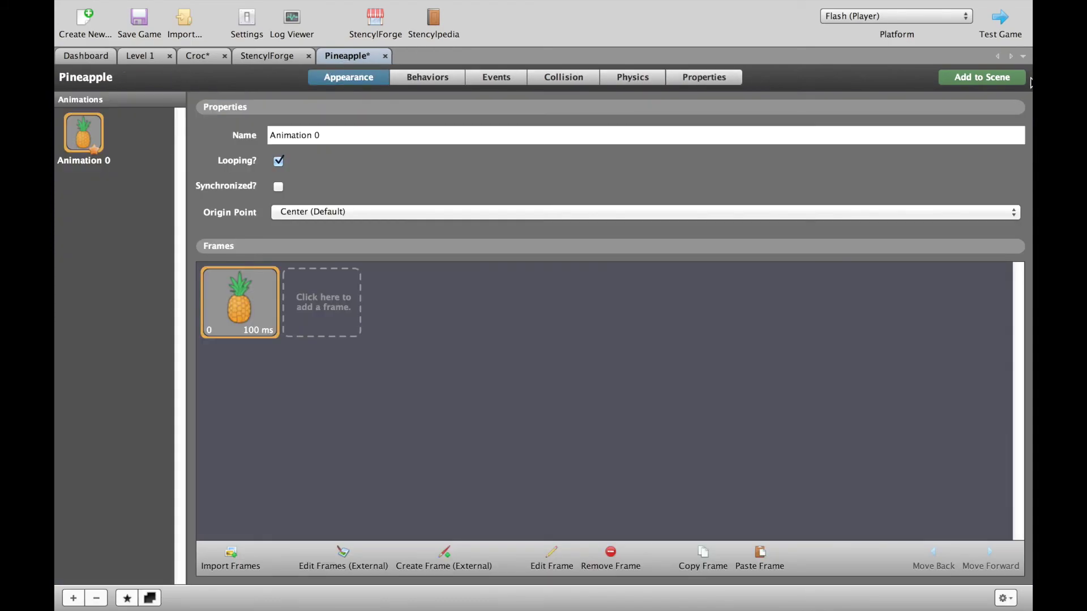
left_click(1019, 79)
left_click(527, 217)
left_click(728, 488)
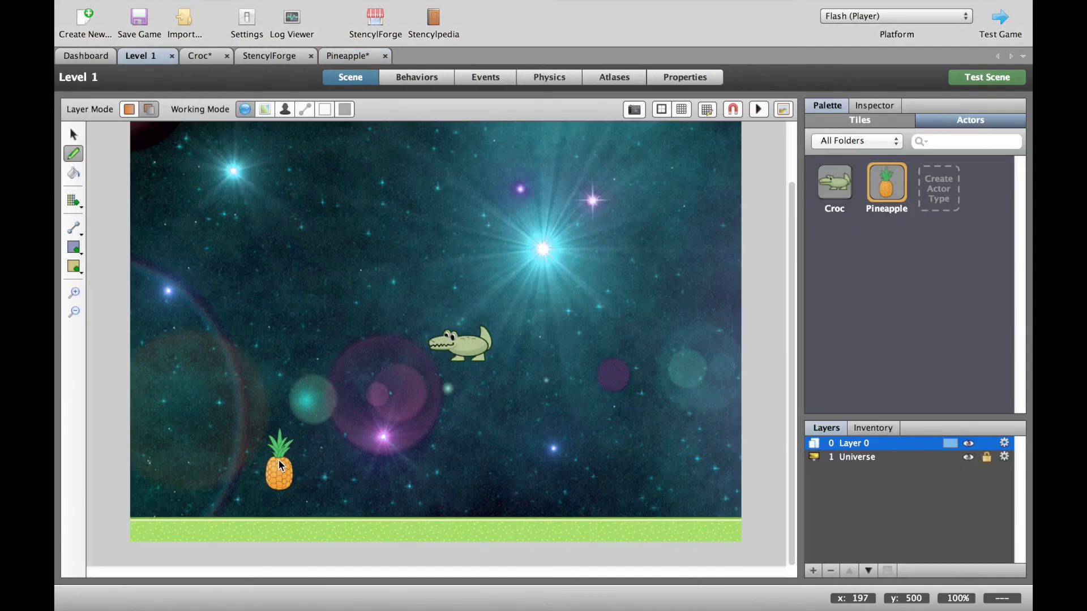
left_click(270, 460)
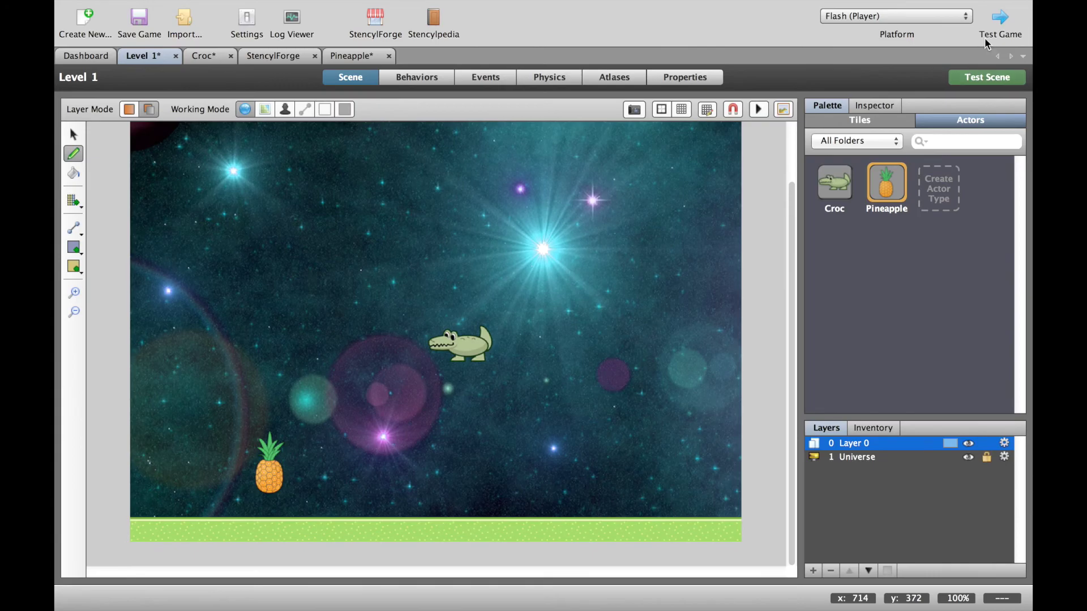
left_click(999, 18)
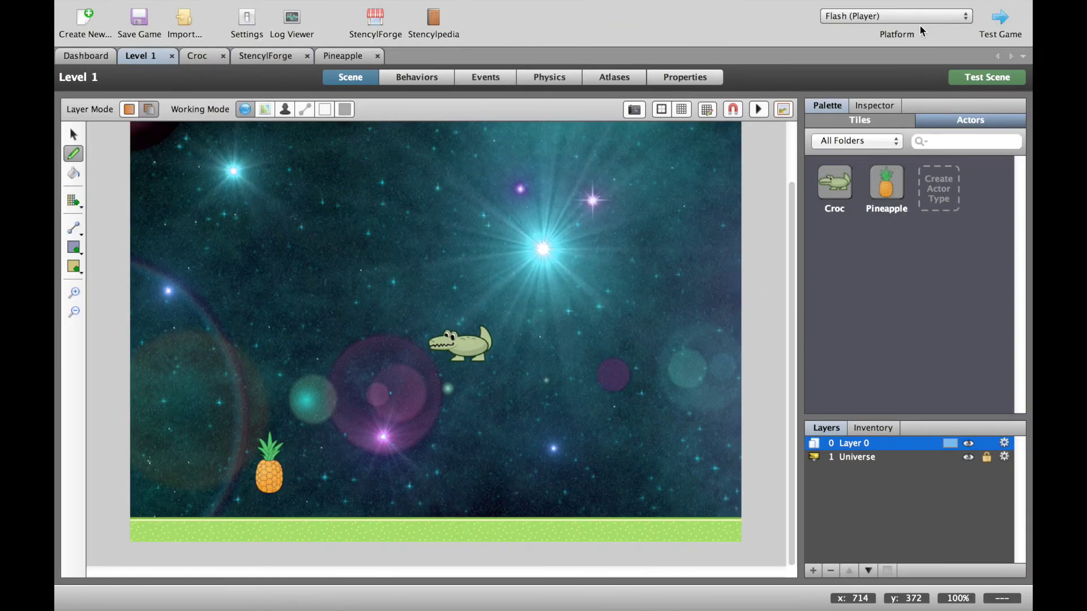
Close the StencylForge editor and view the Croc's physics settings.
left_click(205, 53)
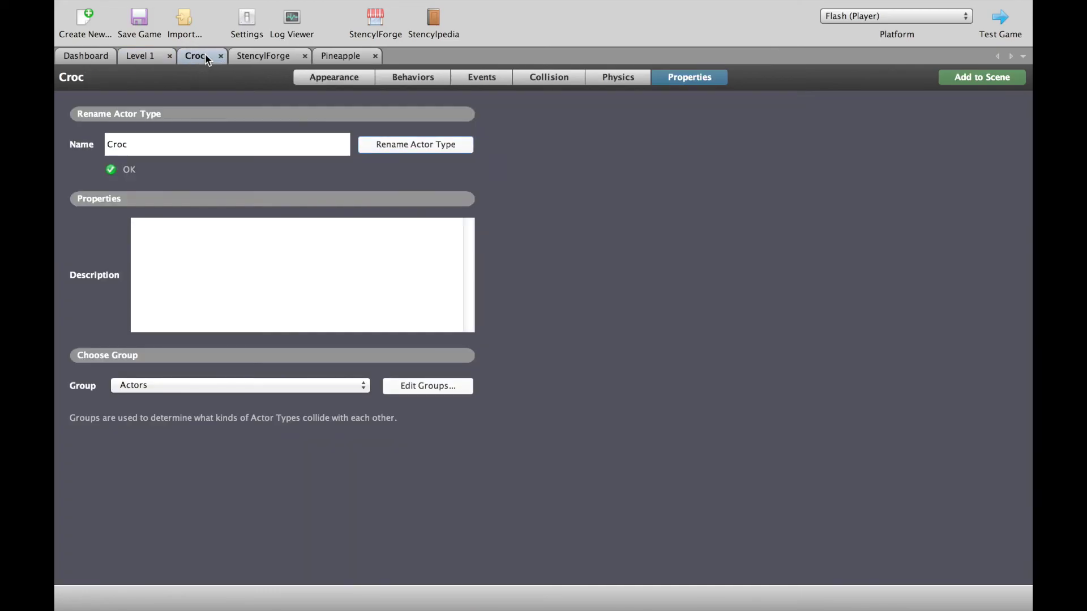
left_click_drag(340, 55, 279, 54)
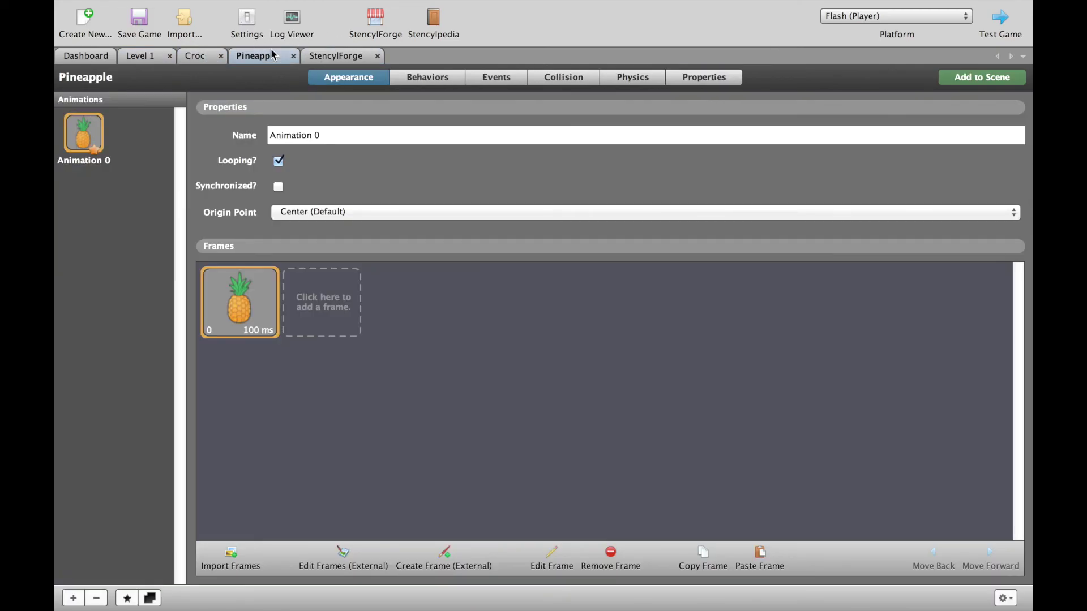
left_click(378, 55)
left_click(202, 57)
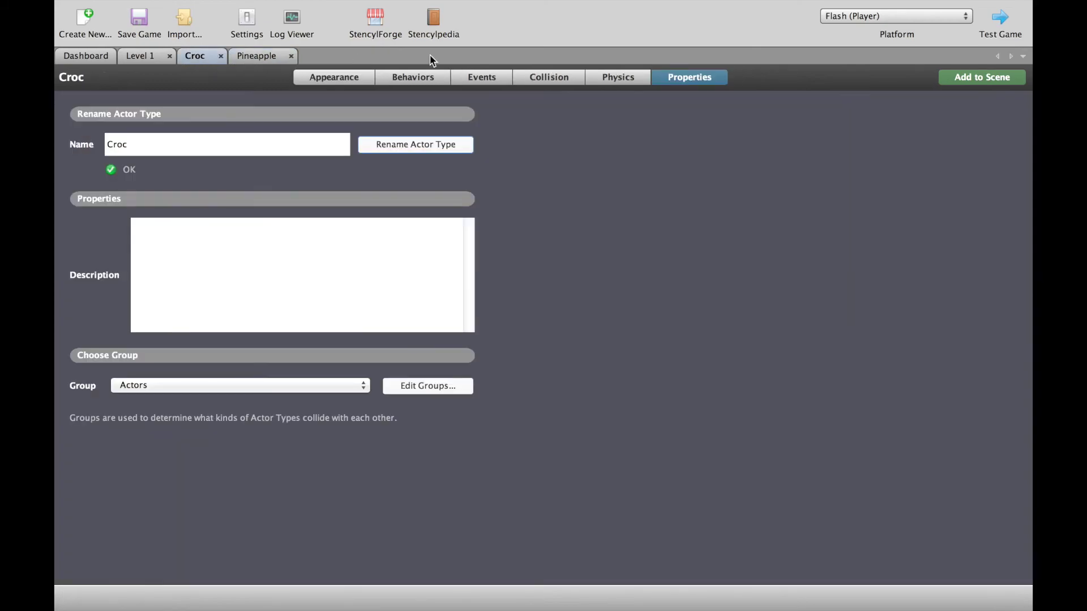
left_click(617, 81)
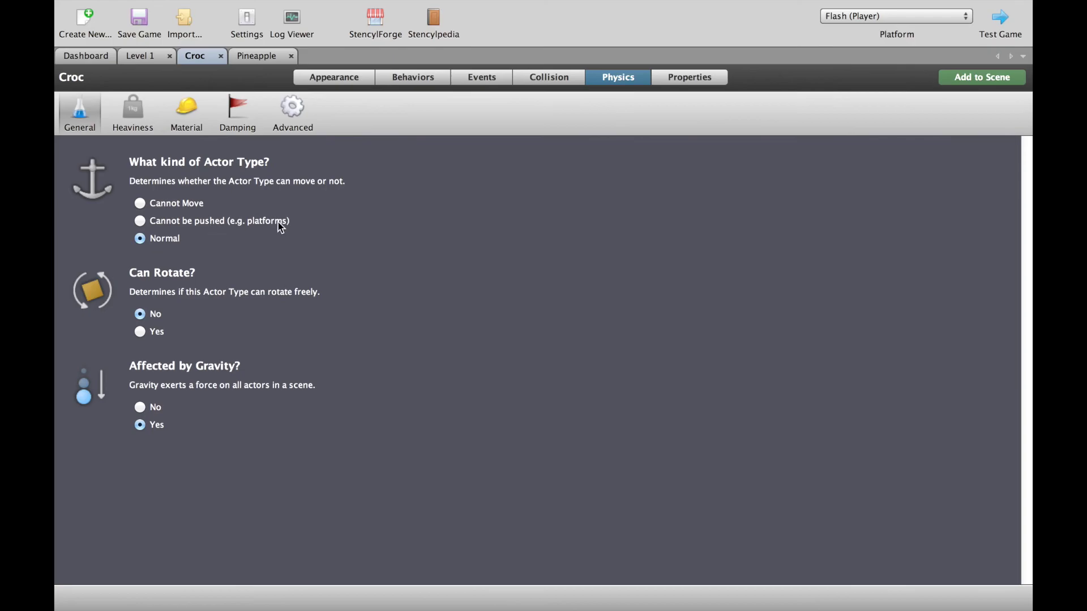
Set the Pineapple's Can Rotate physics option to No.
left_click(253, 58)
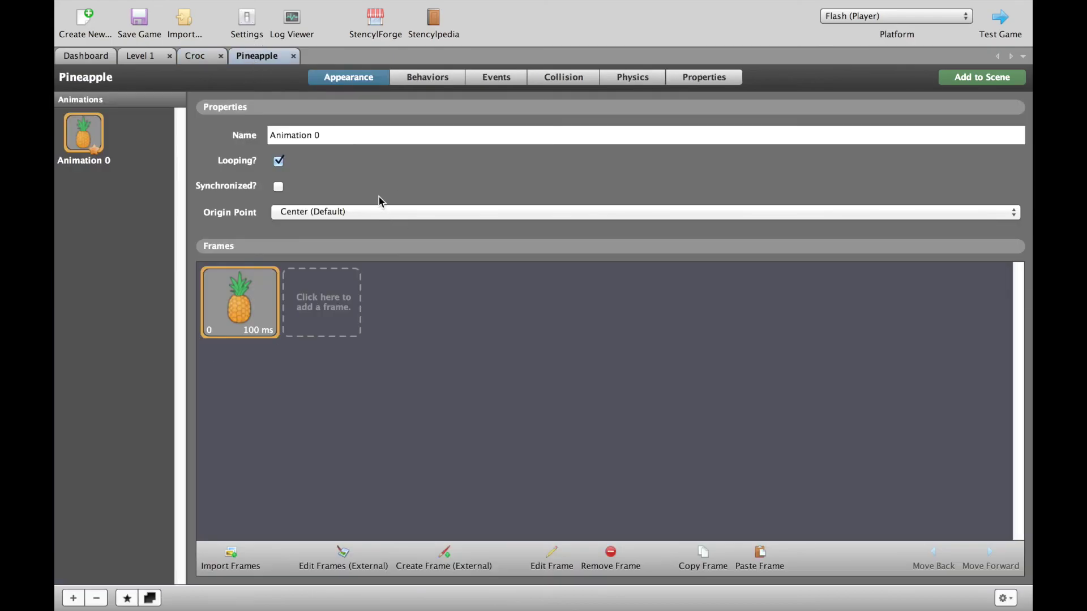
left_click(622, 88)
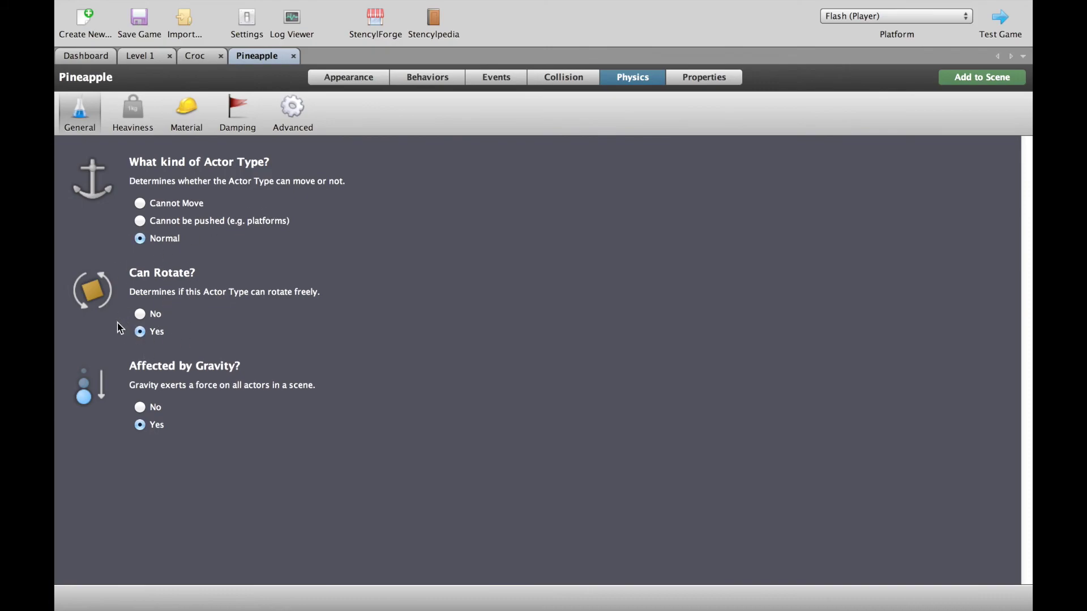
left_click(145, 316)
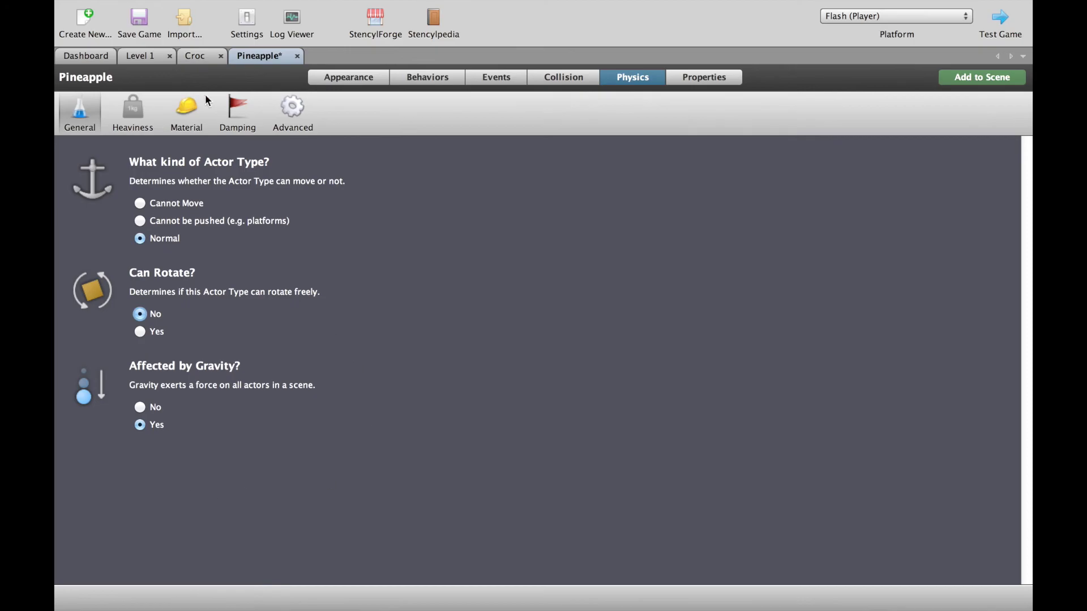
left_click(198, 57)
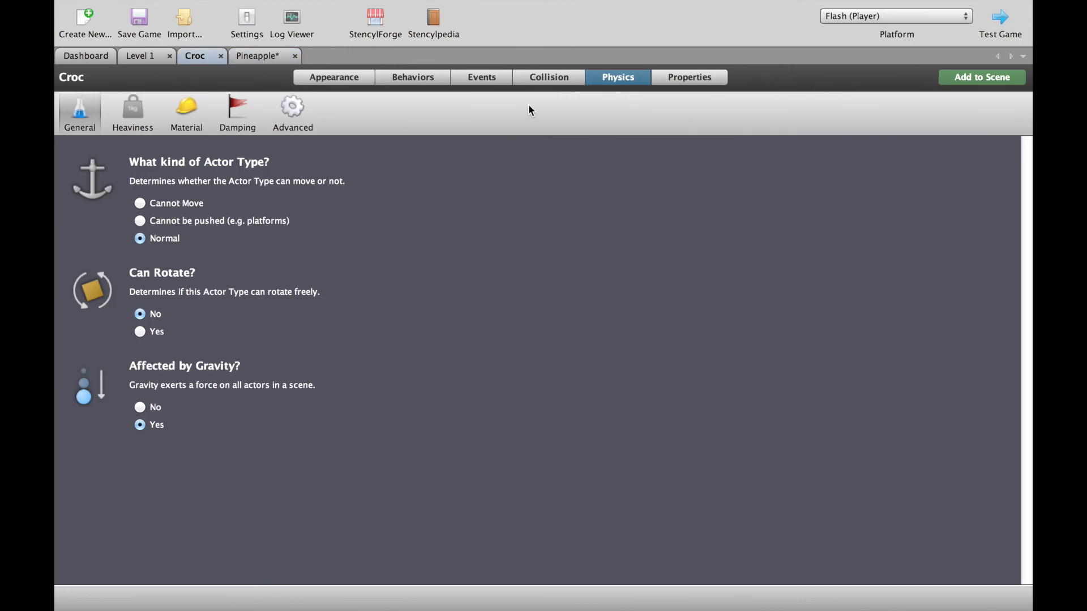
Zoom the Croc's collision view to 400% to inspect its snout circle and body, brow and tail boxes.
left_click(553, 83)
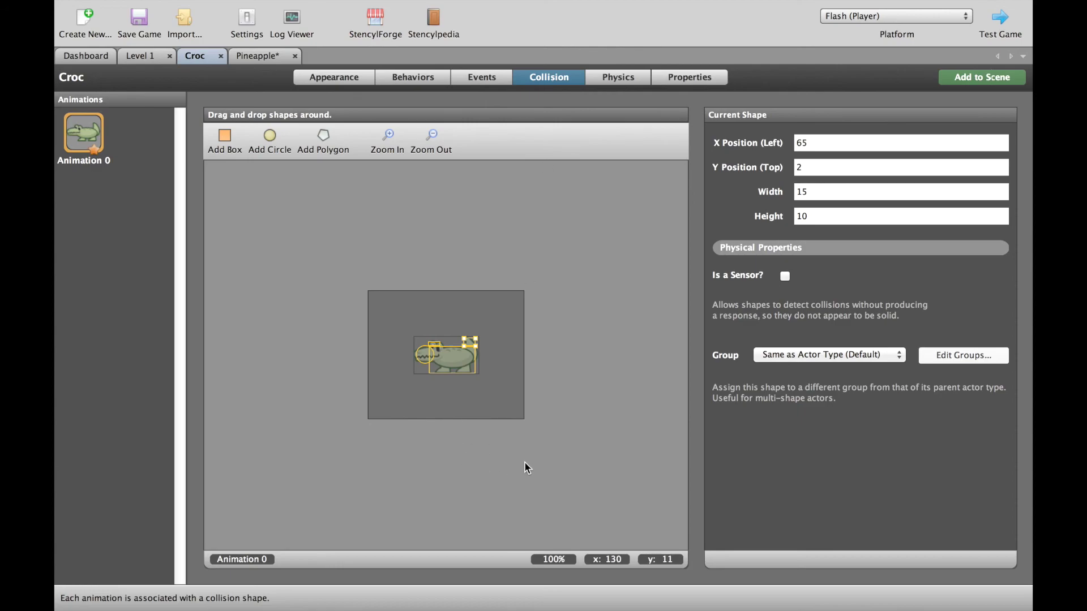
left_click(387, 135)
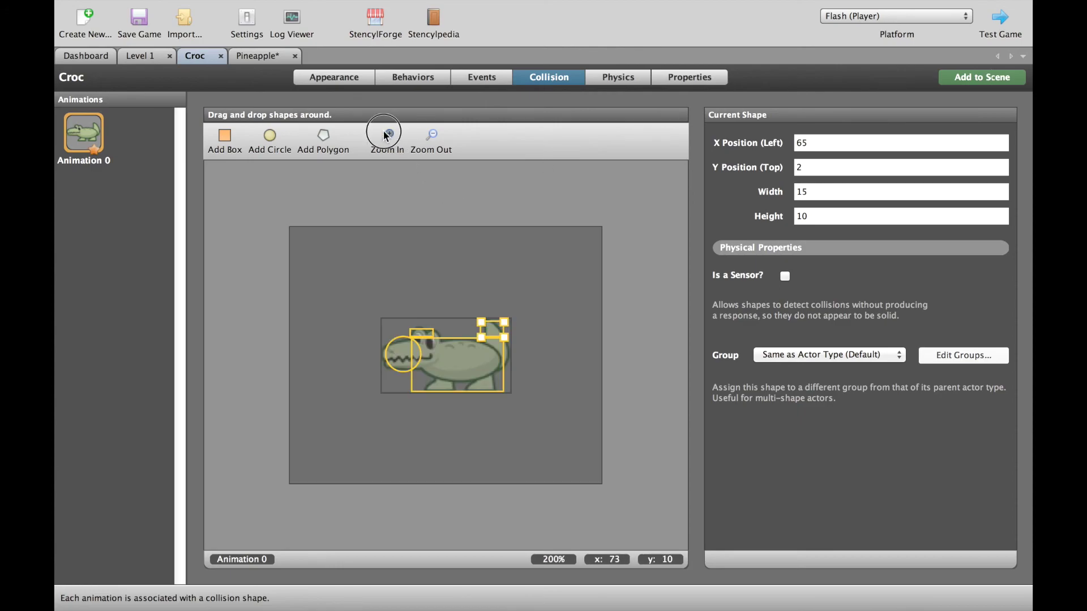
left_click(387, 134)
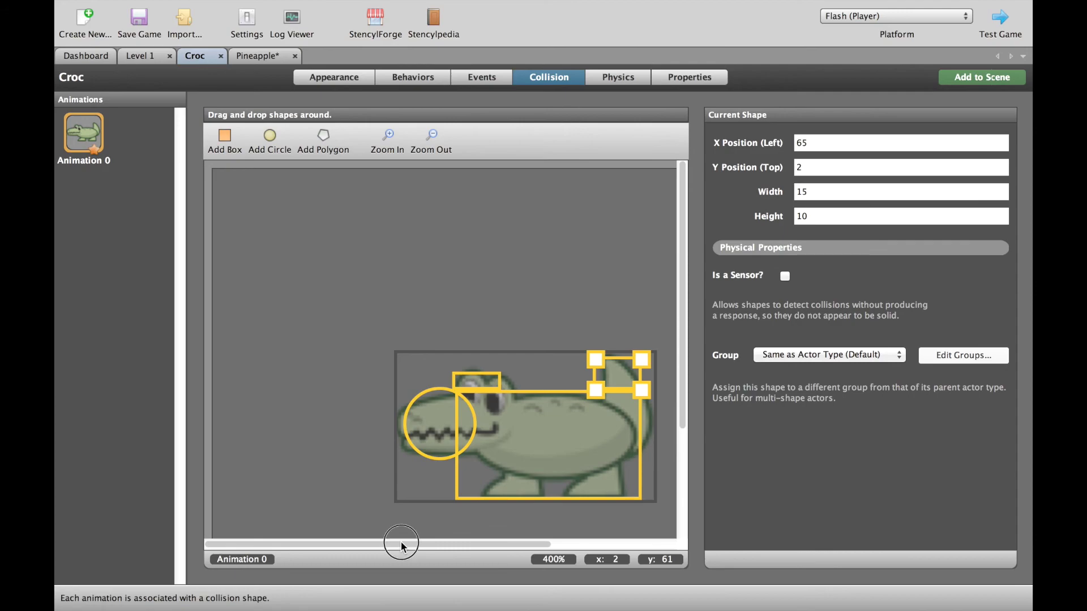
left_click_drag(401, 545, 485, 544)
left_click_drag(681, 308, 681, 375)
left_click(615, 380)
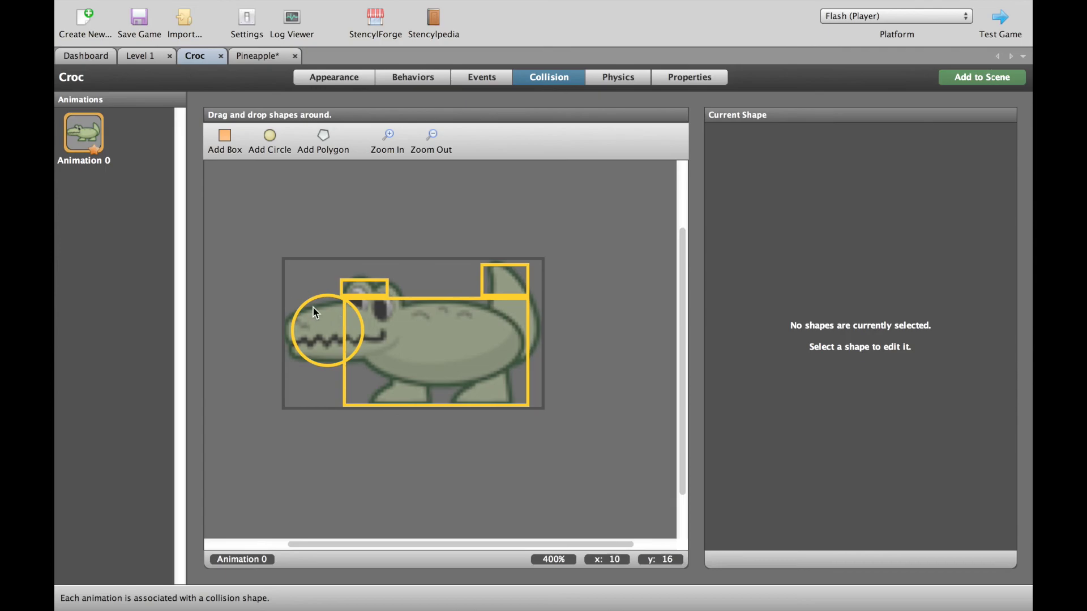
Zoom the Pineapple's collision view to 400% to inspect its single 38 × 84 box.
left_click(255, 55)
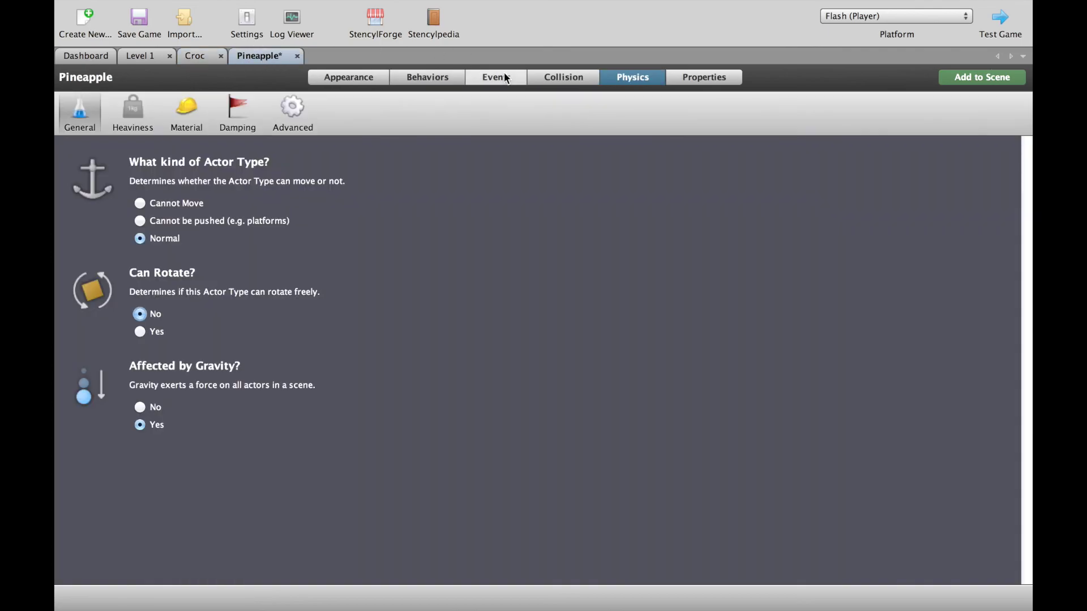
left_click(545, 80)
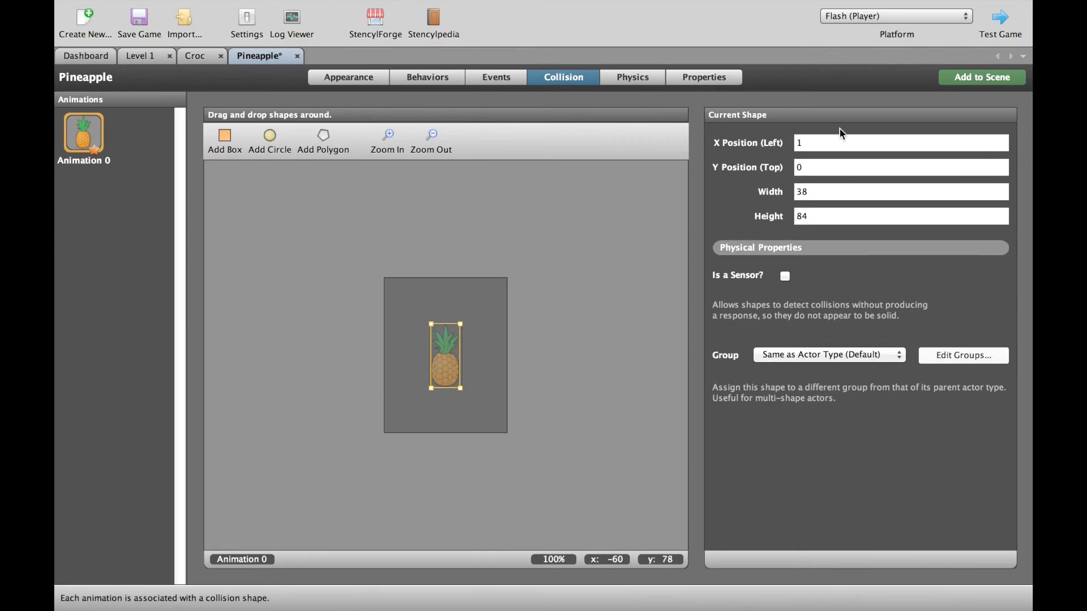
left_click(387, 138)
left_click(387, 139)
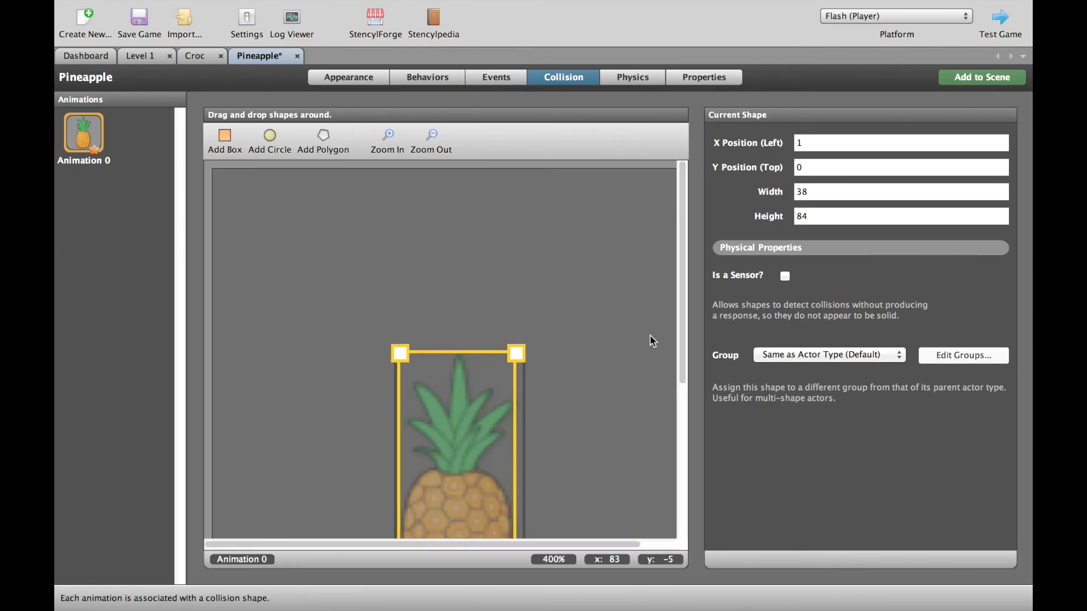
scroll(684, 356, "down", 5)
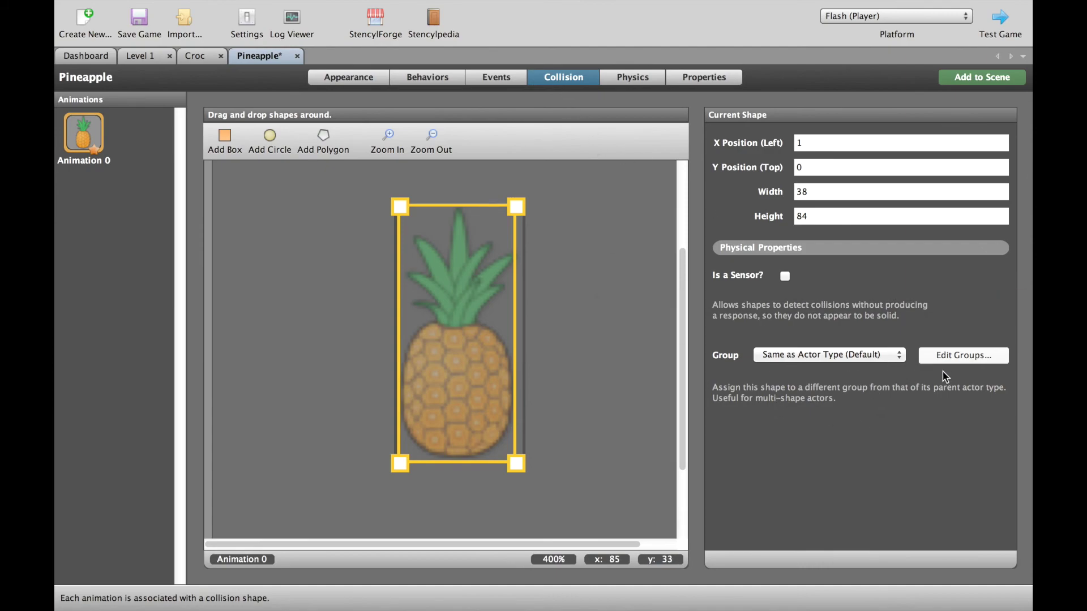
Keep the Pineapple in the Actors group and open the Collision Groups settings.
left_click(702, 79)
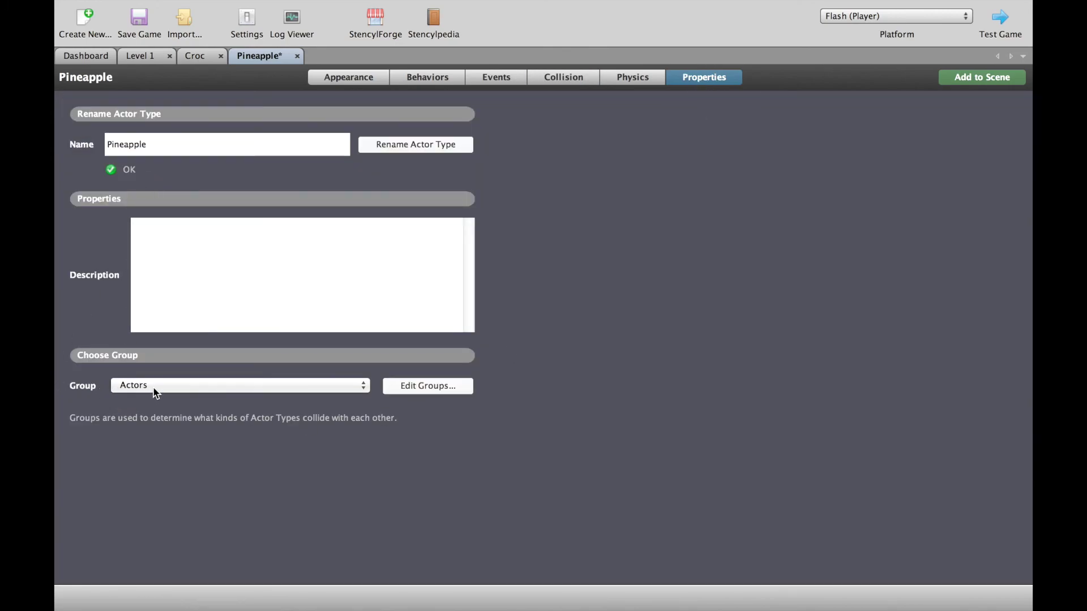
left_click(342, 387)
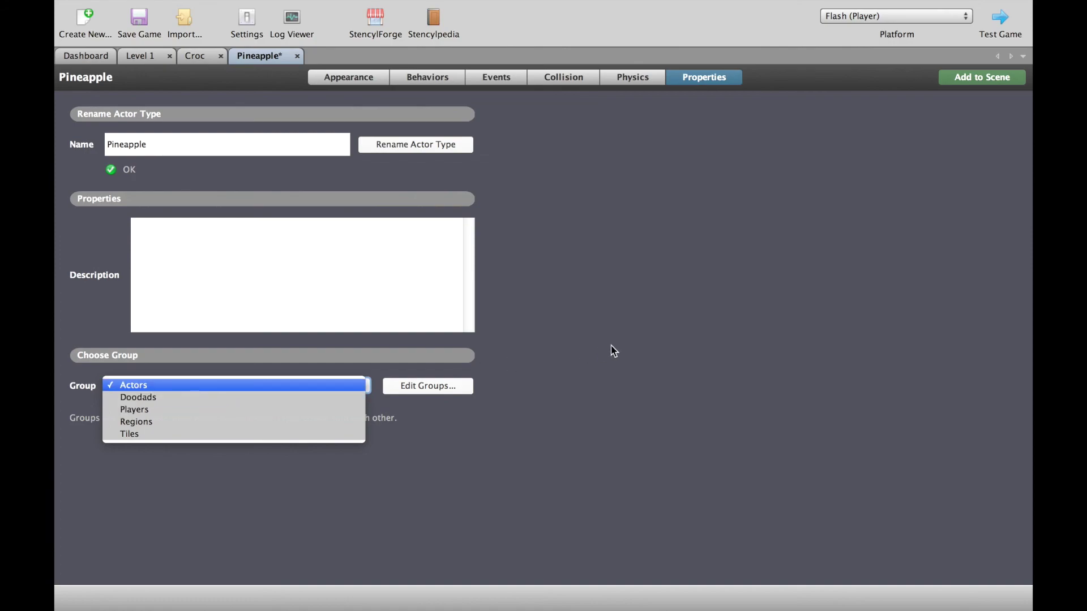
key("Escape")
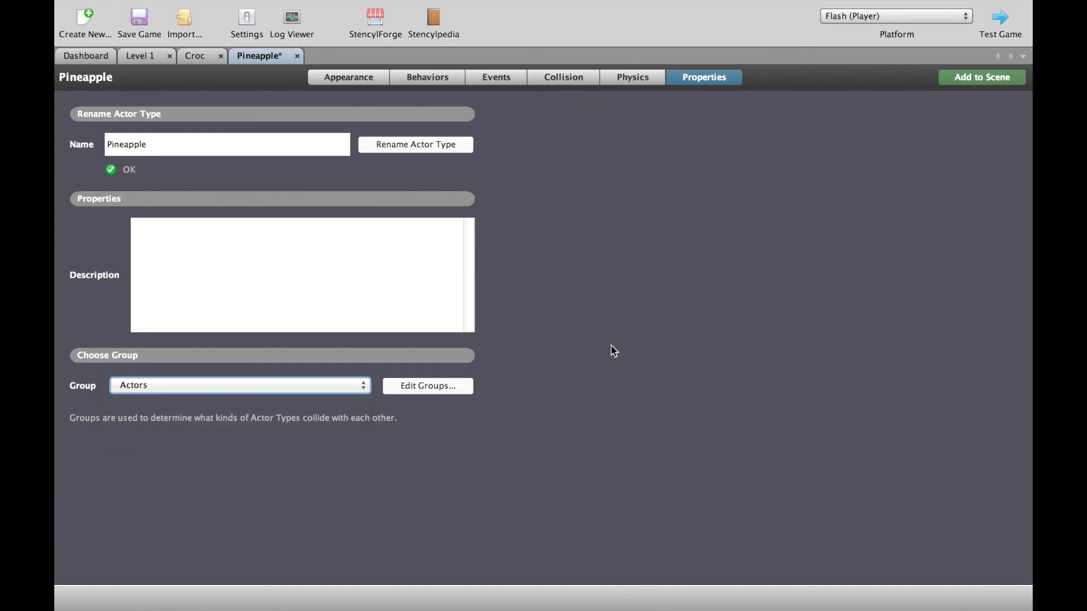
left_click(440, 389)
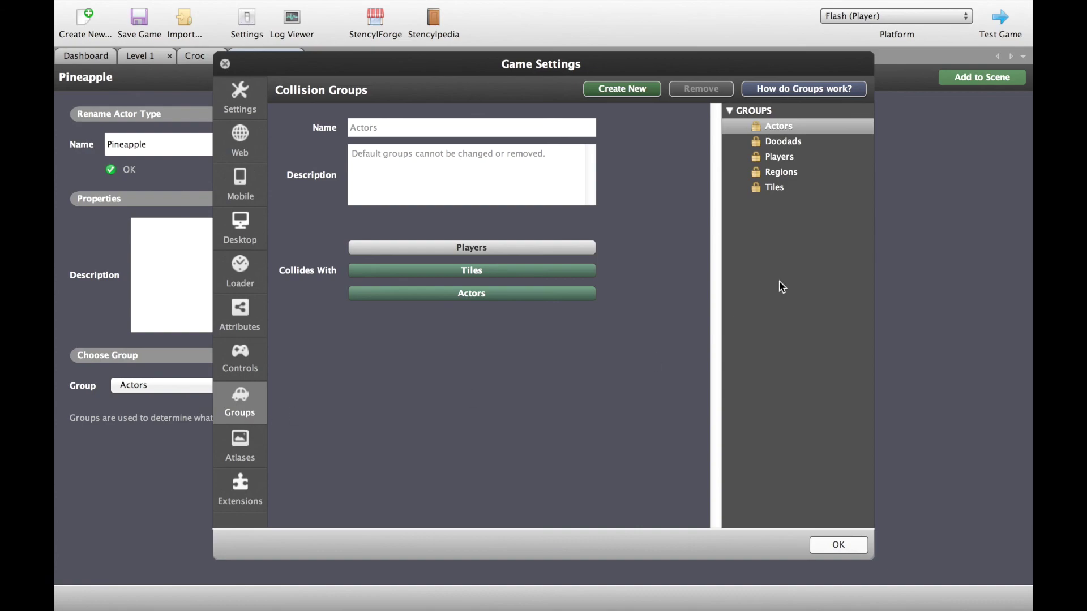
left_click(784, 143)
left_click(792, 158)
left_click(796, 172)
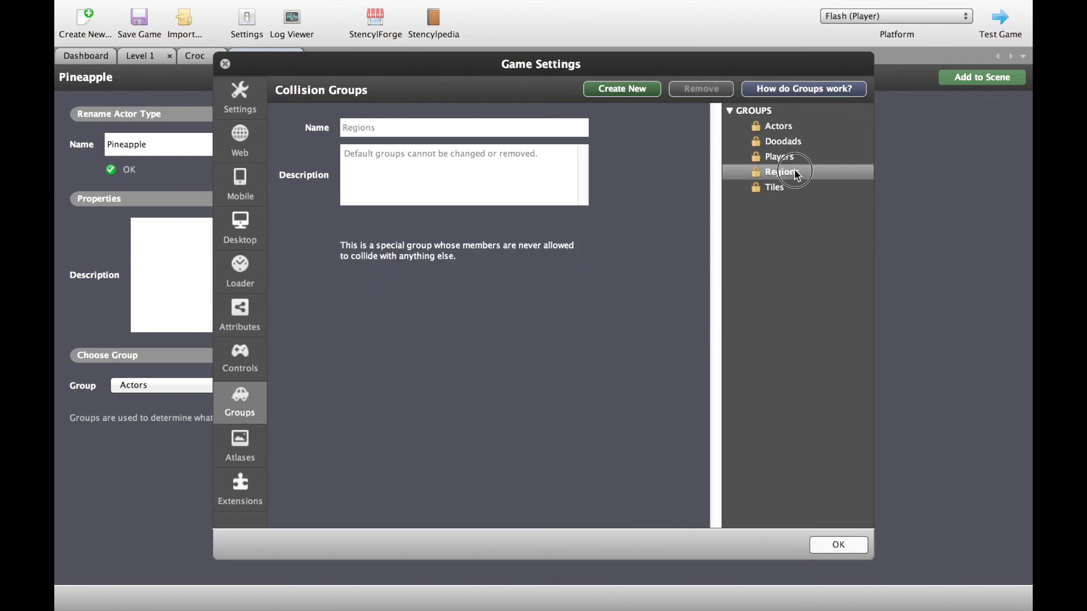
left_click(792, 189)
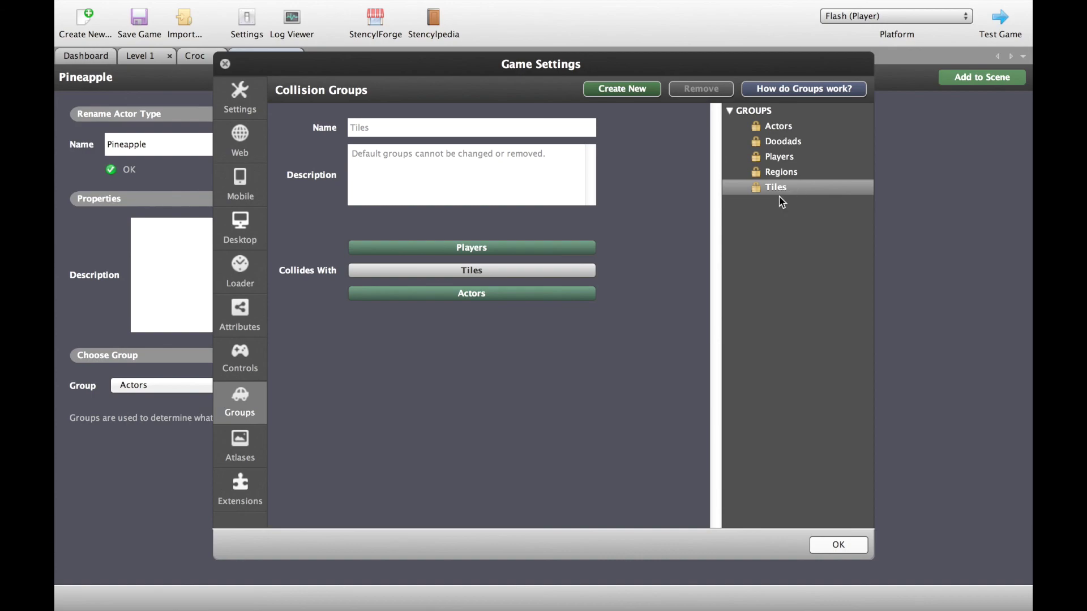
left_click(791, 170)
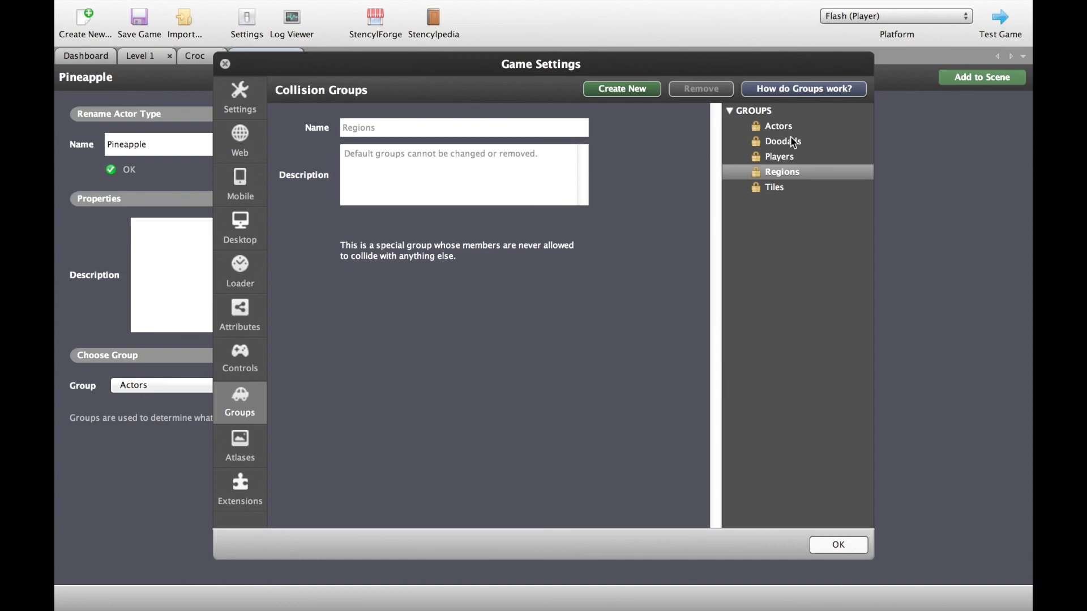
left_click(785, 159)
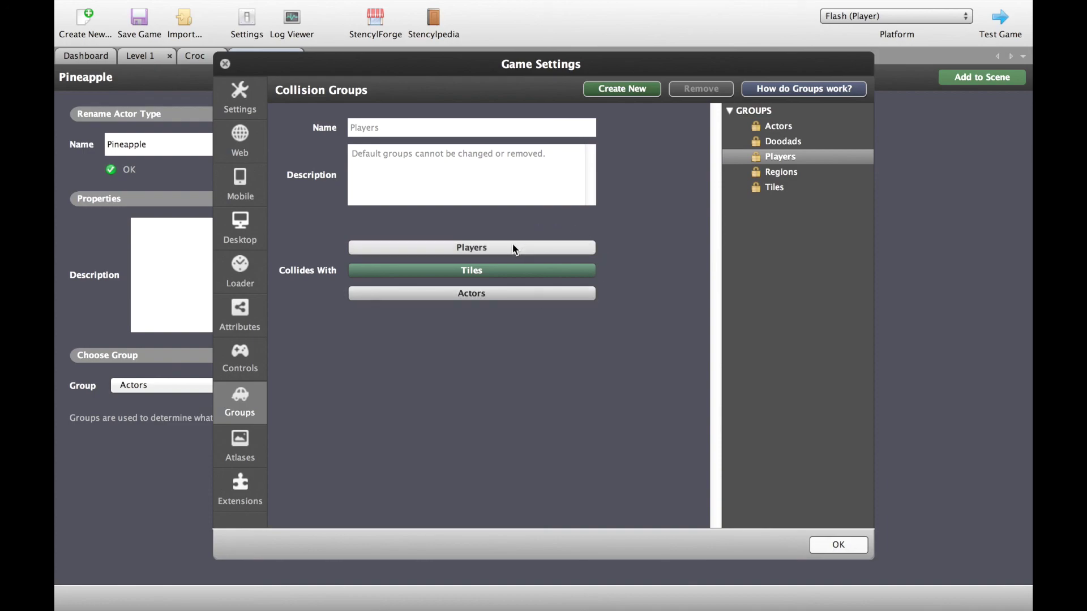
left_click(781, 141)
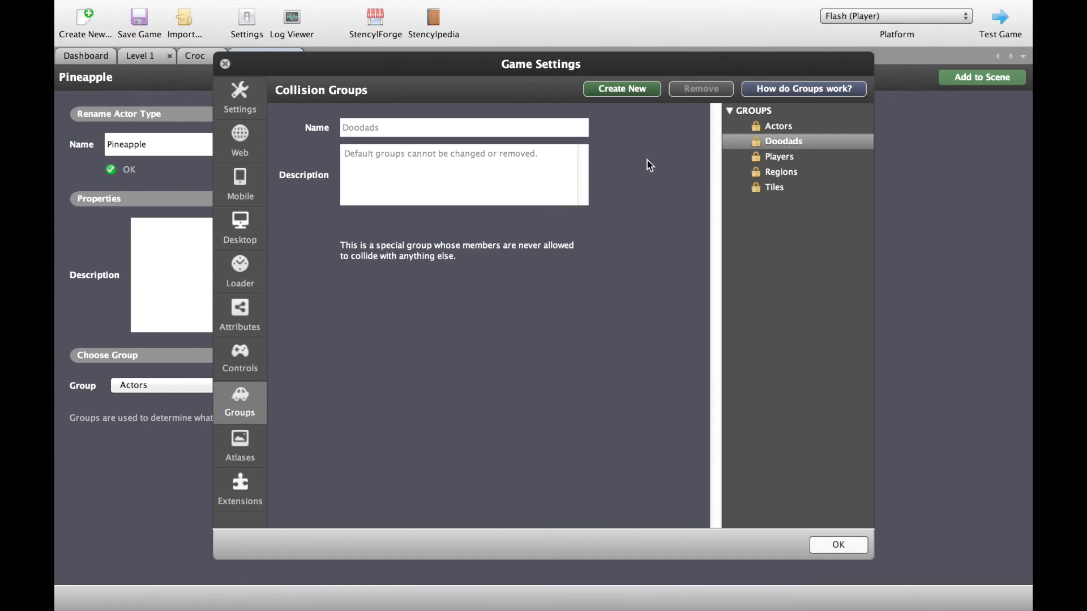
left_click(774, 129)
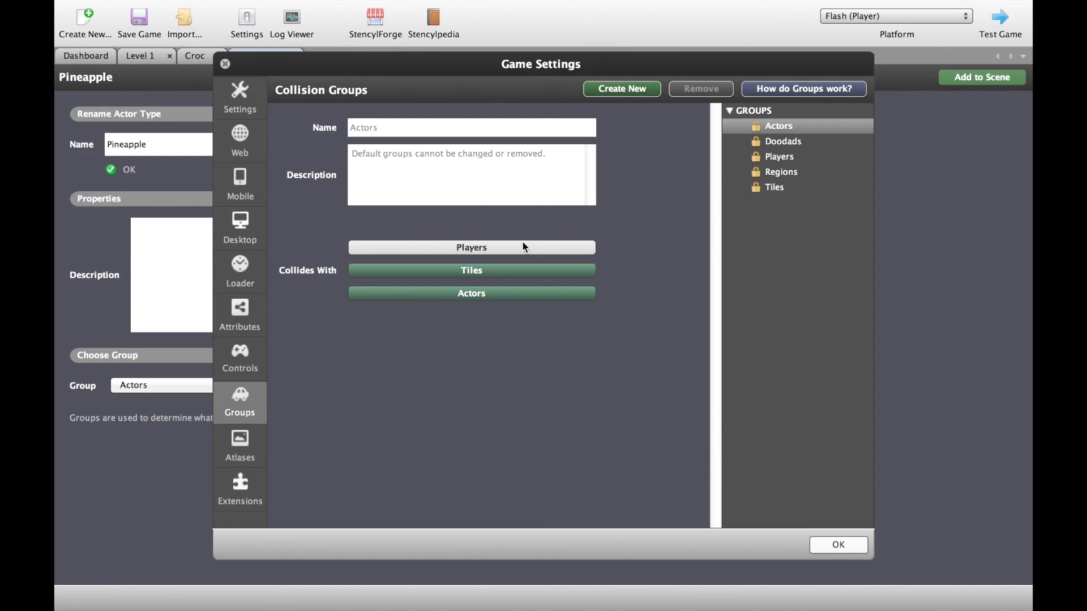
Close Game Settings and confirm both Croc and Pineapple belong to the Actors group.
left_click(822, 546)
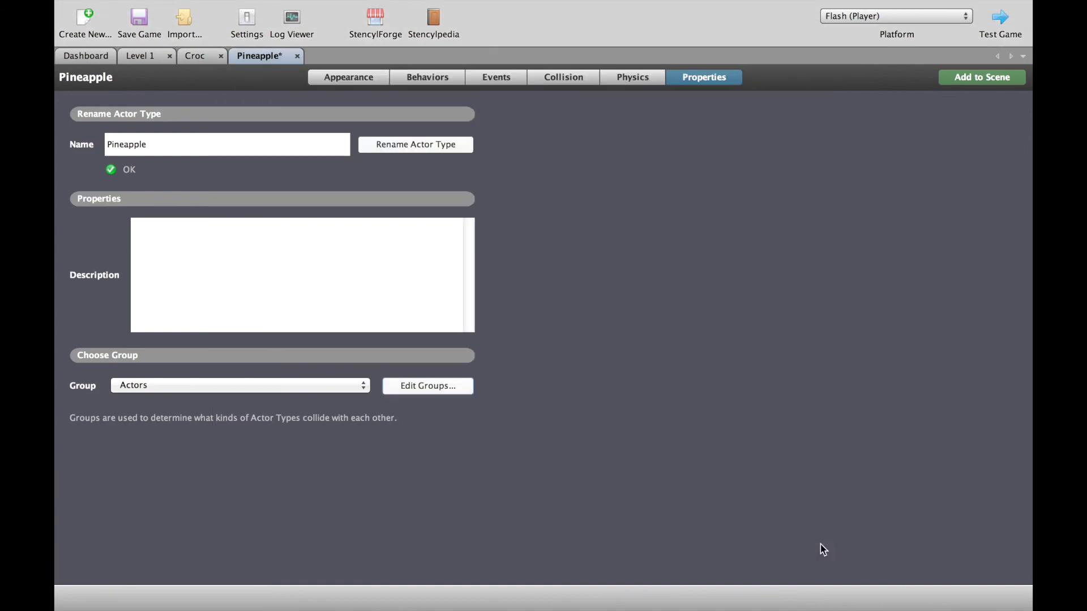
left_click(207, 57)
left_click(683, 80)
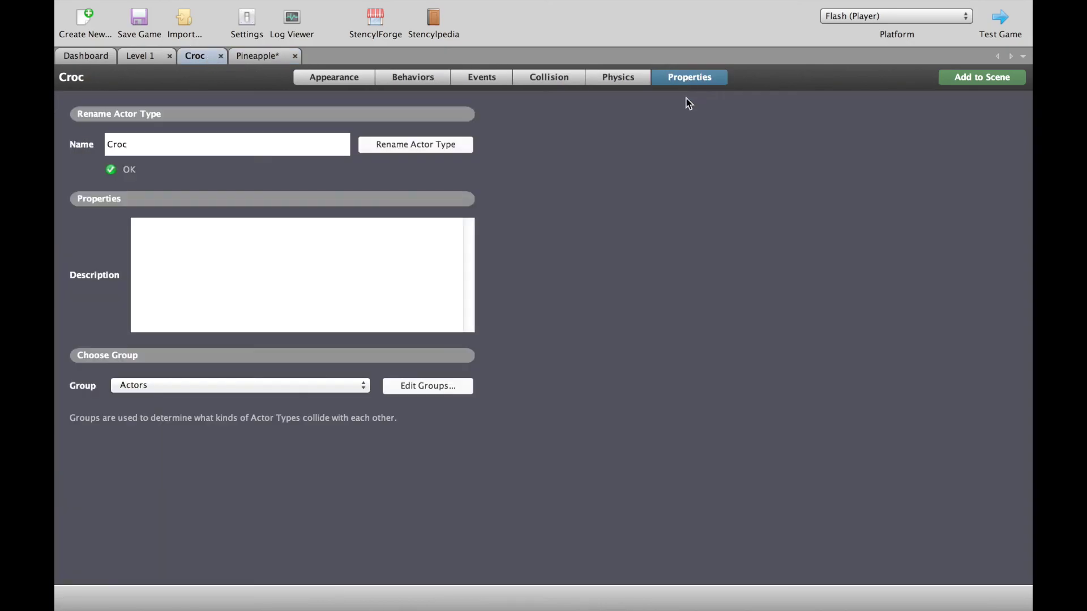
left_click(249, 56)
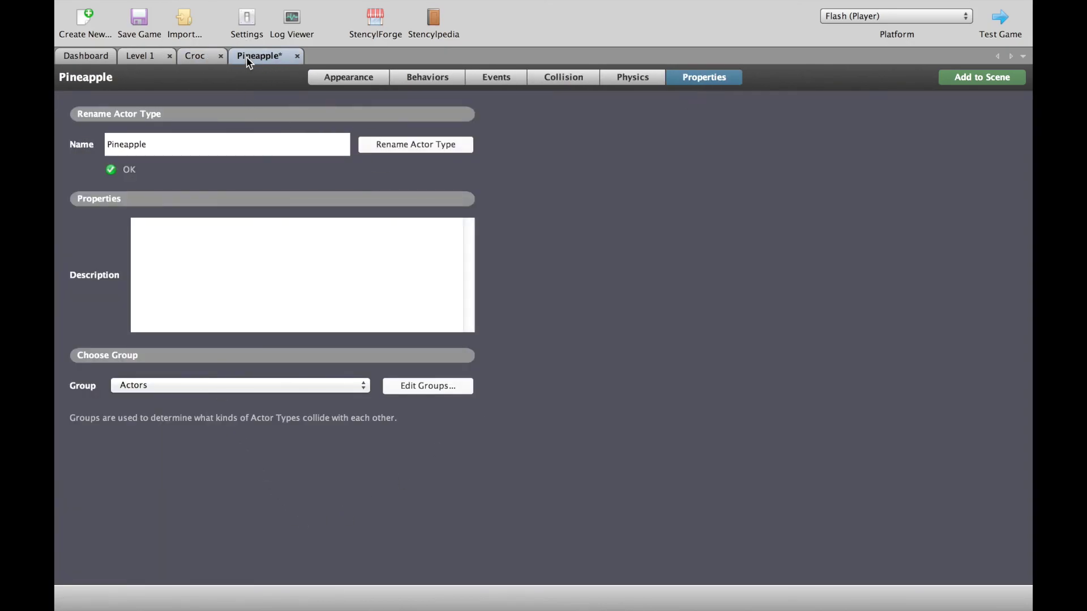
left_click(426, 386)
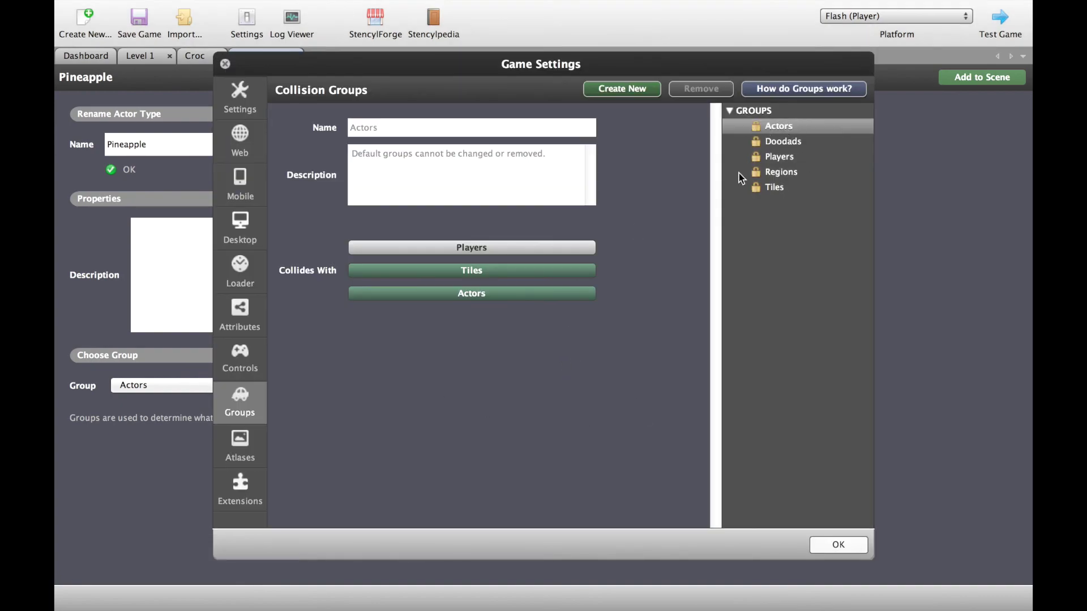
left_click(833, 546)
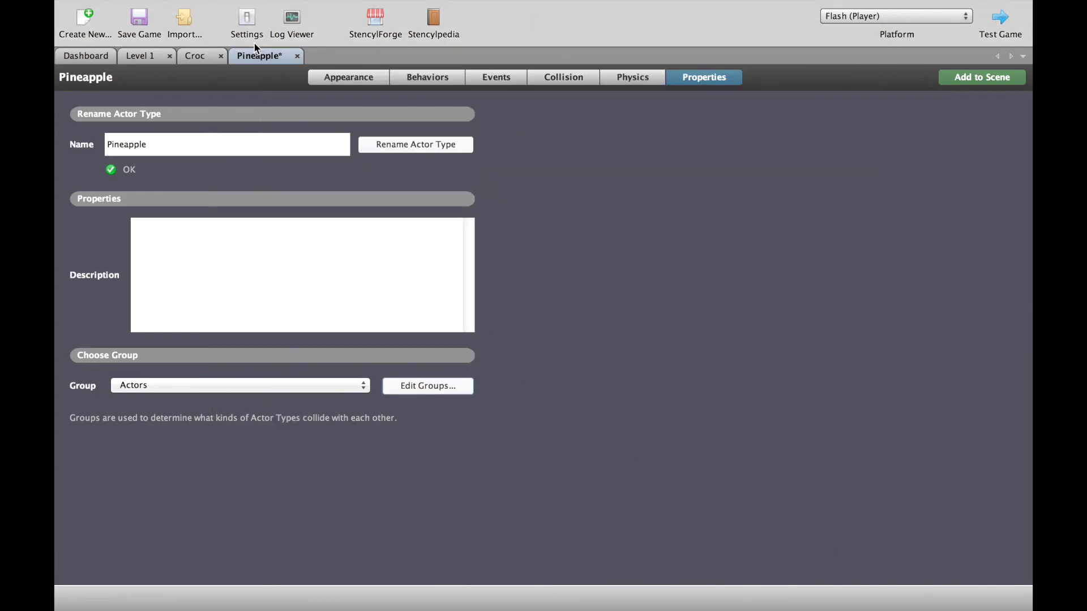
Set the Pineapple's physics to Cannot Move.
left_click(558, 79)
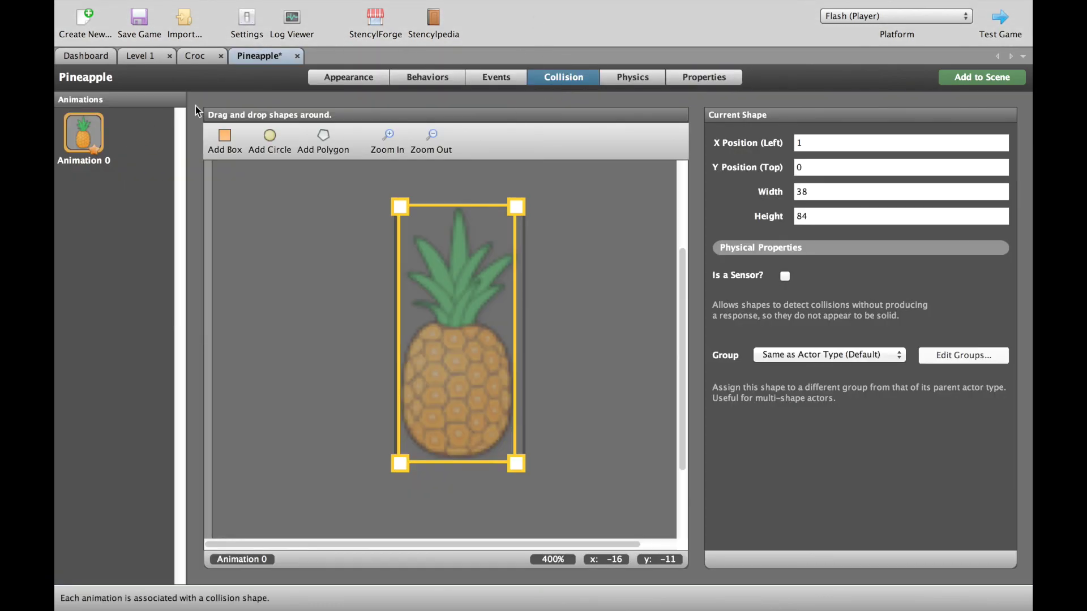
left_click(645, 83)
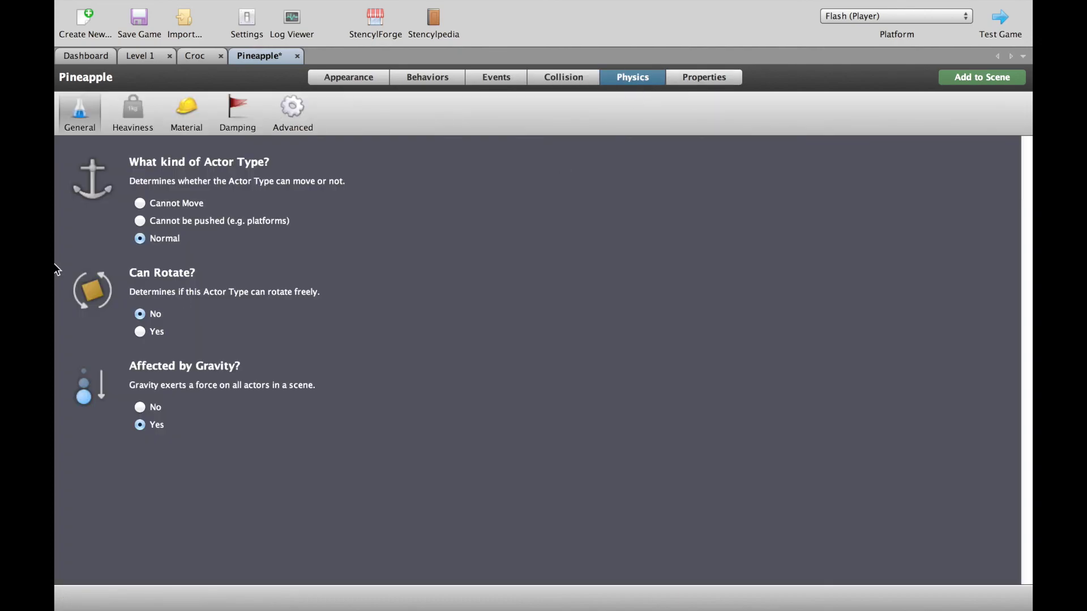
left_click(195, 205)
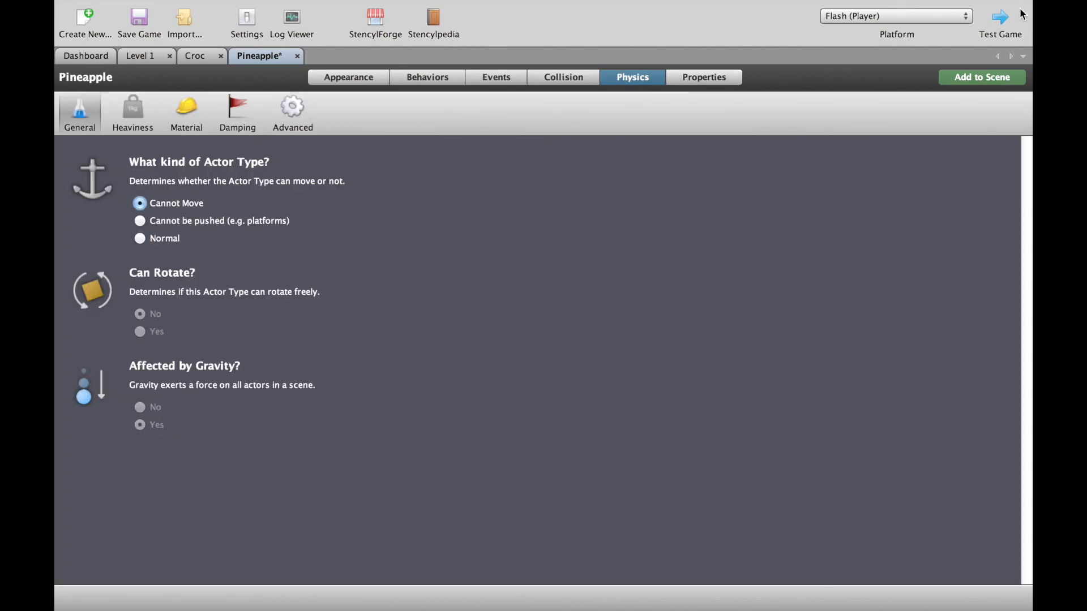
Save the game and launch a test run in the Flash player.
left_click(1006, 26)
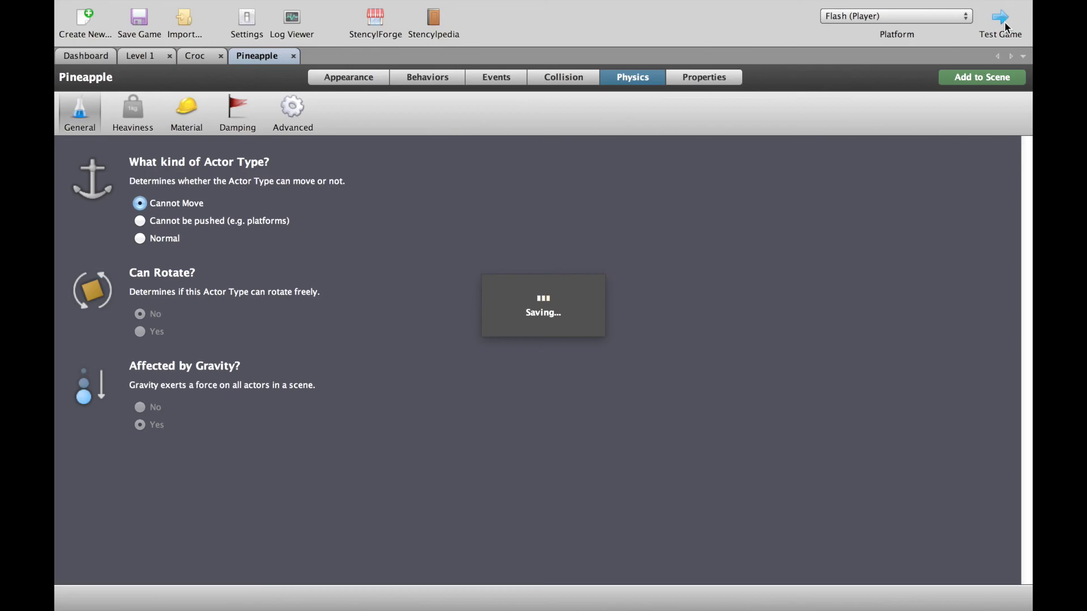